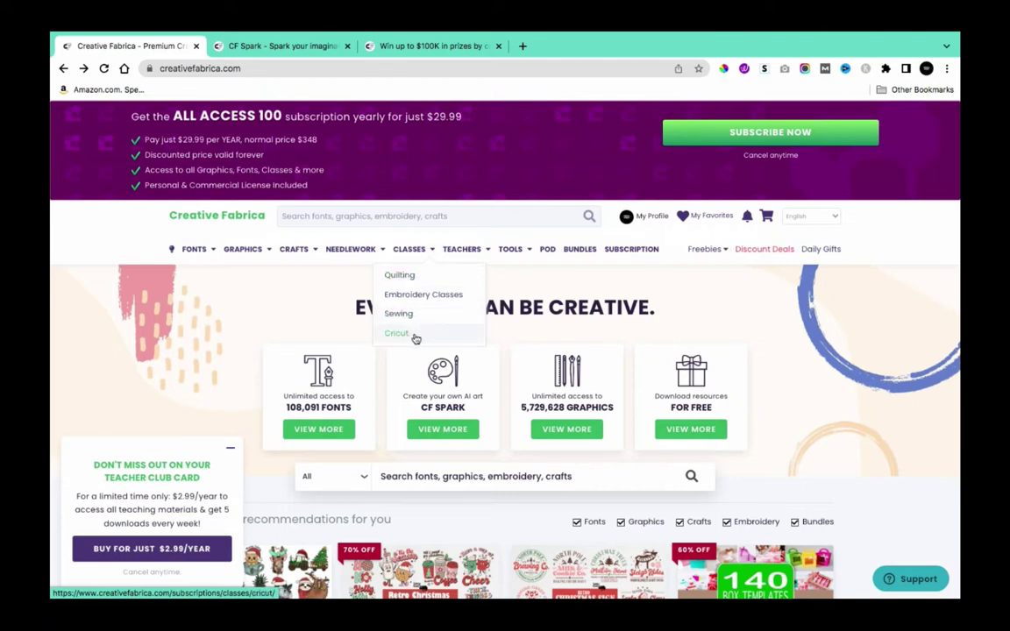
- Browse the Online Classes page's Popular categories and Popular classes sections
click(419, 249)
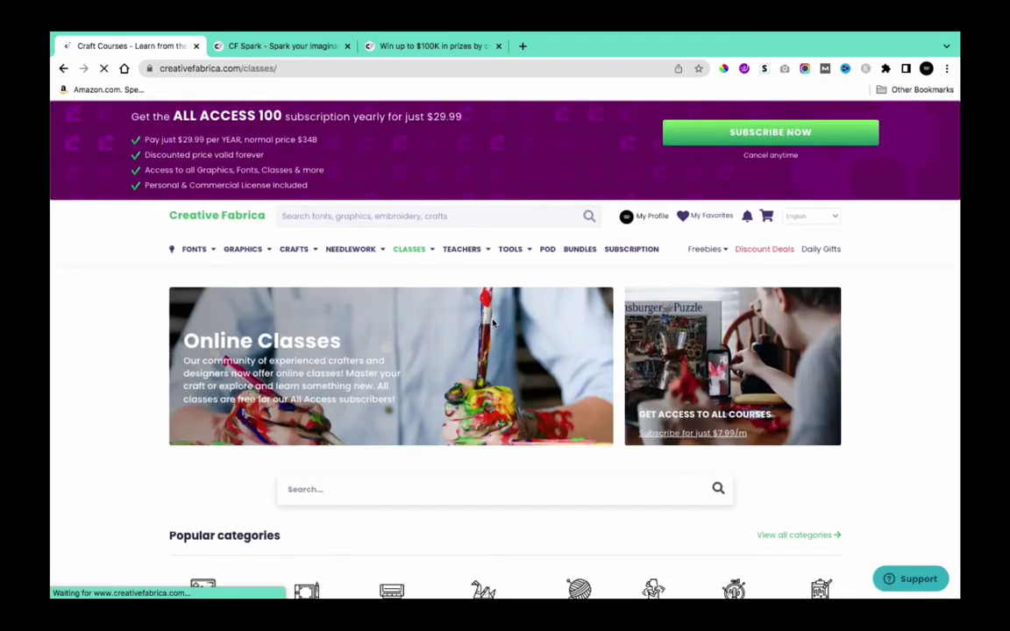
scroll(544, 333, down, 5)
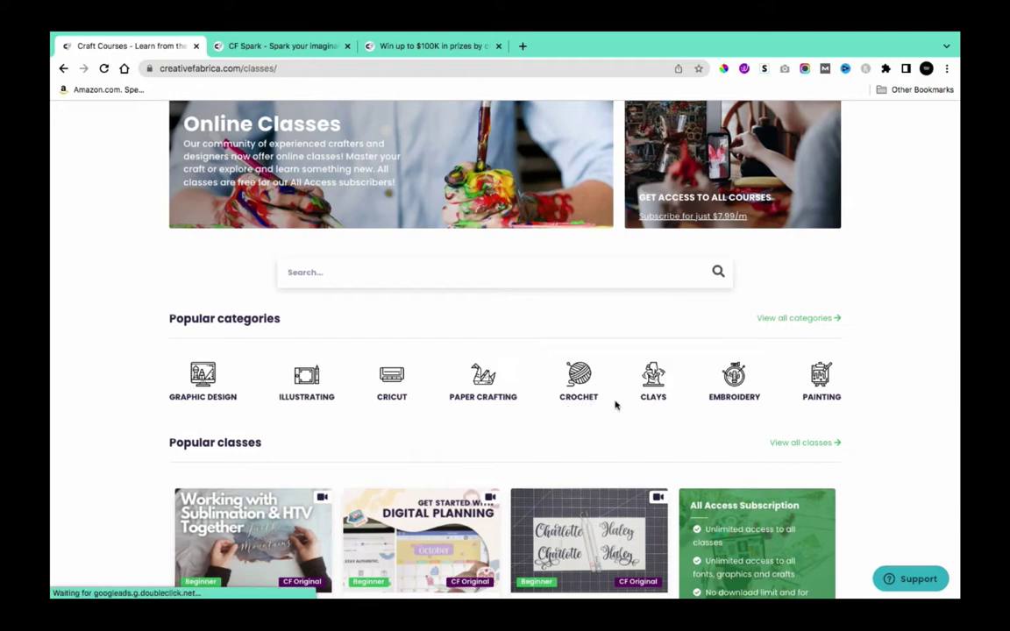
scroll(829, 403, down, 1)
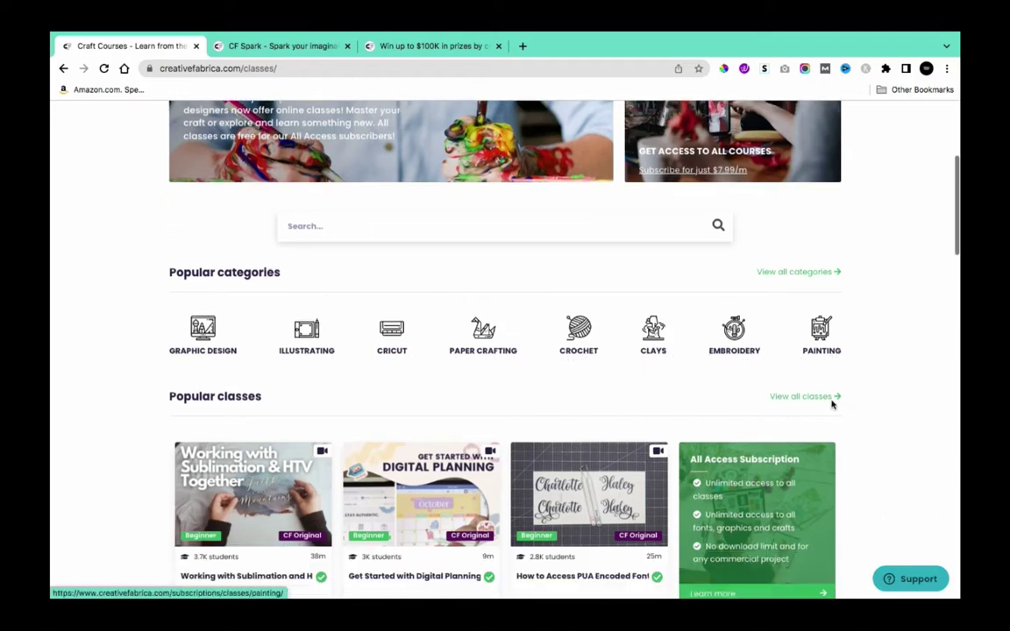
scroll(832, 403, down, 5)
scroll(832, 403, down, 2)
scroll(833, 405, down, 2)
scroll(832, 406, down, 1)
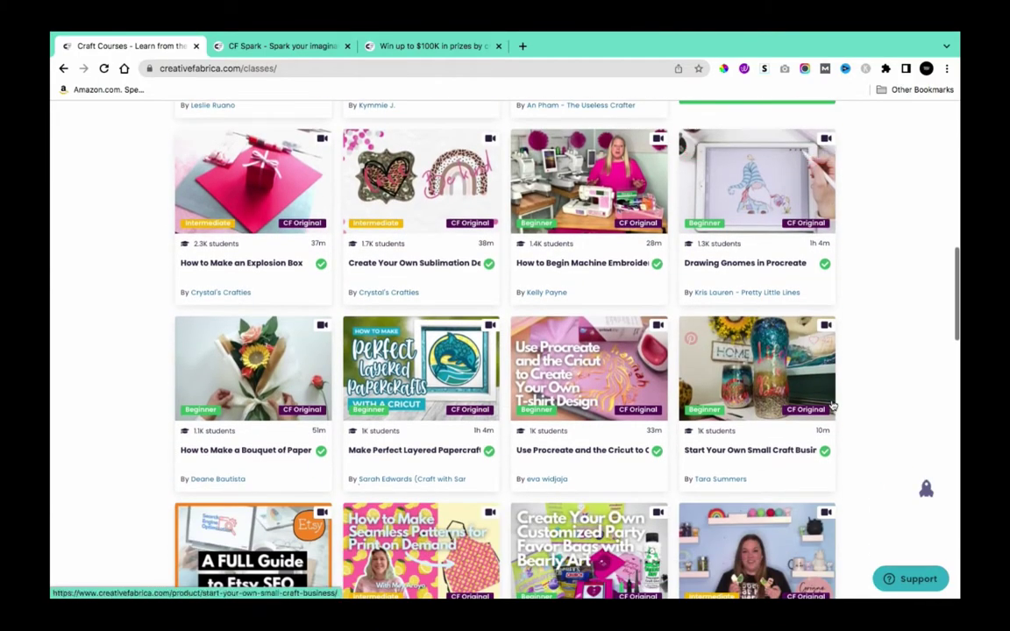
scroll(833, 405, down, 3)
scroll(833, 406, up, 15)
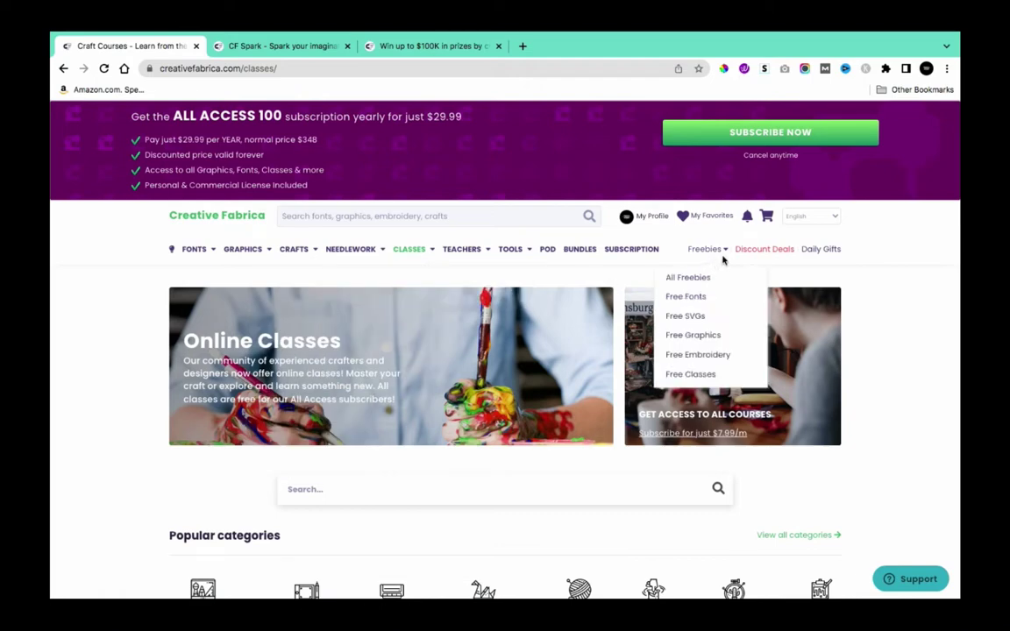
mouse_move(703, 248)
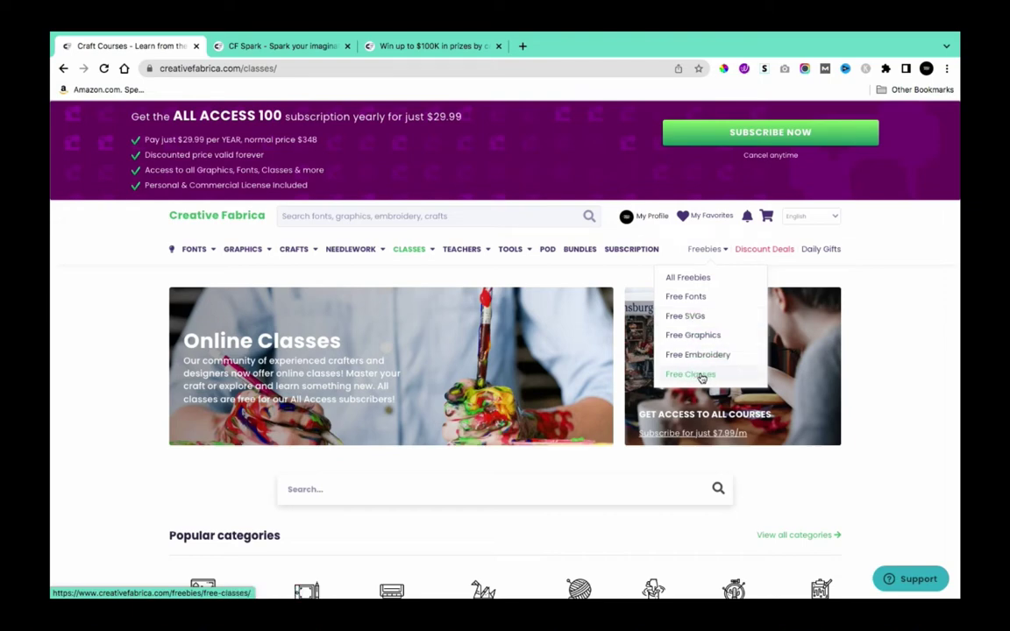
- Browse the Most Popular Freebies grid and view the free Loving Font product page
click(706, 251)
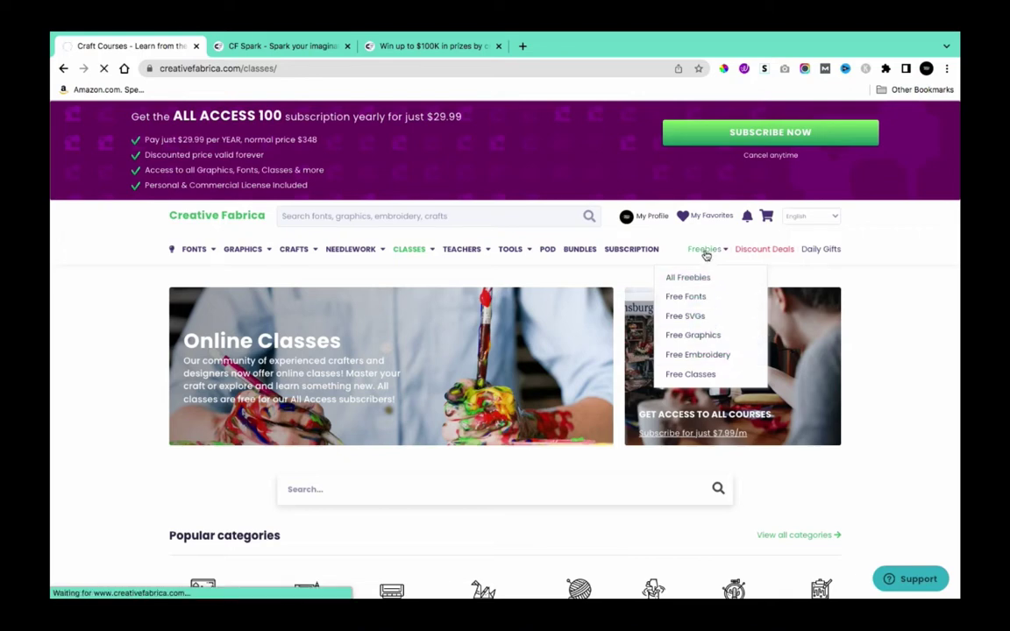
scroll(763, 310, down, 1)
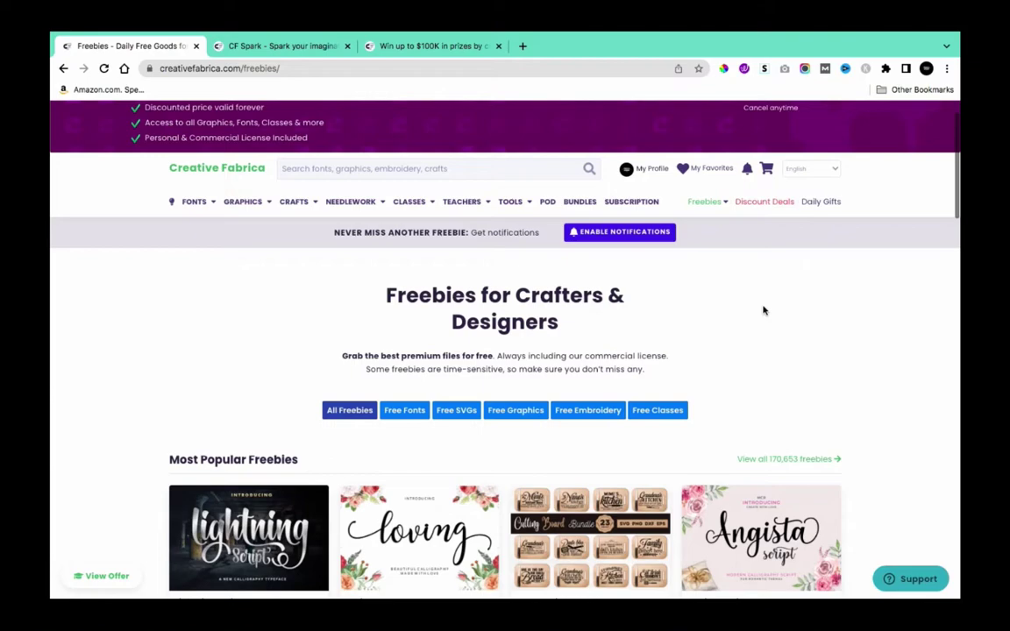
scroll(762, 310, down, 5)
scroll(762, 310, down, 3)
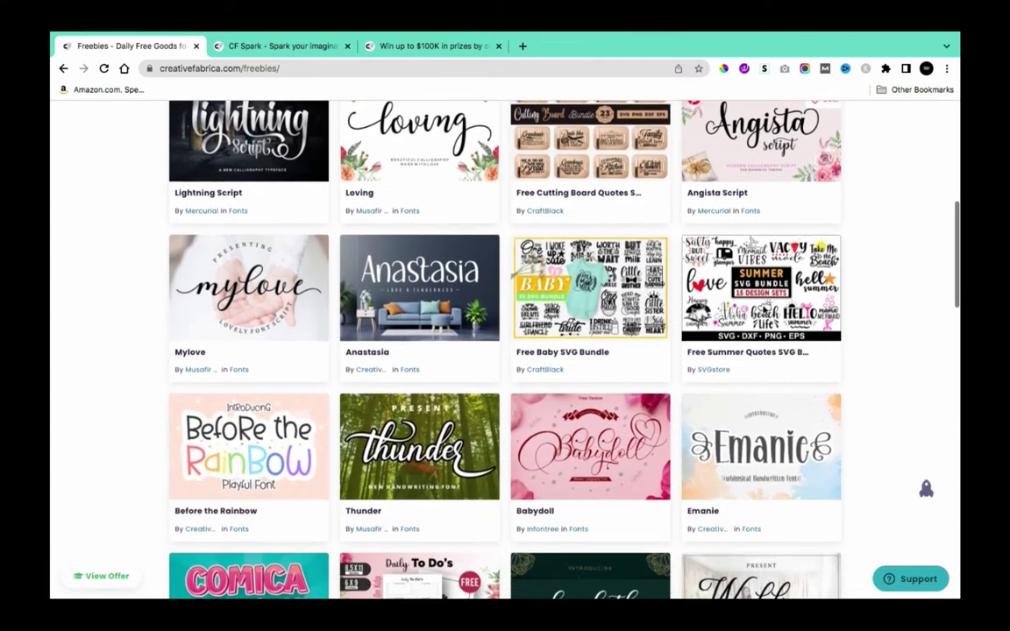
scroll(752, 243, down, 3)
scroll(762, 309, up, 5)
scroll(762, 308, up, 2)
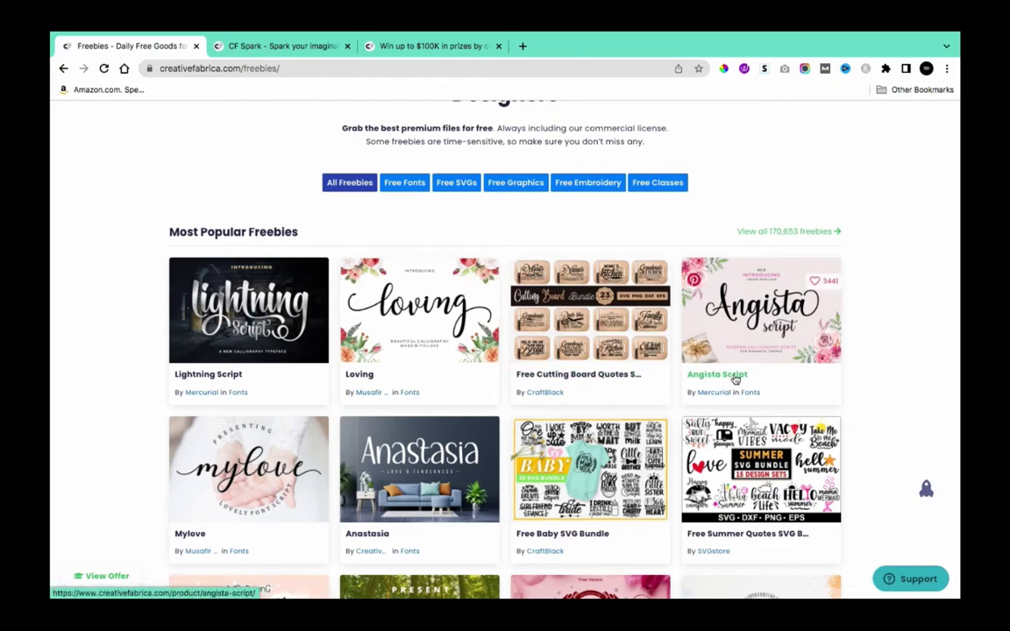
scroll(735, 379, down, 3)
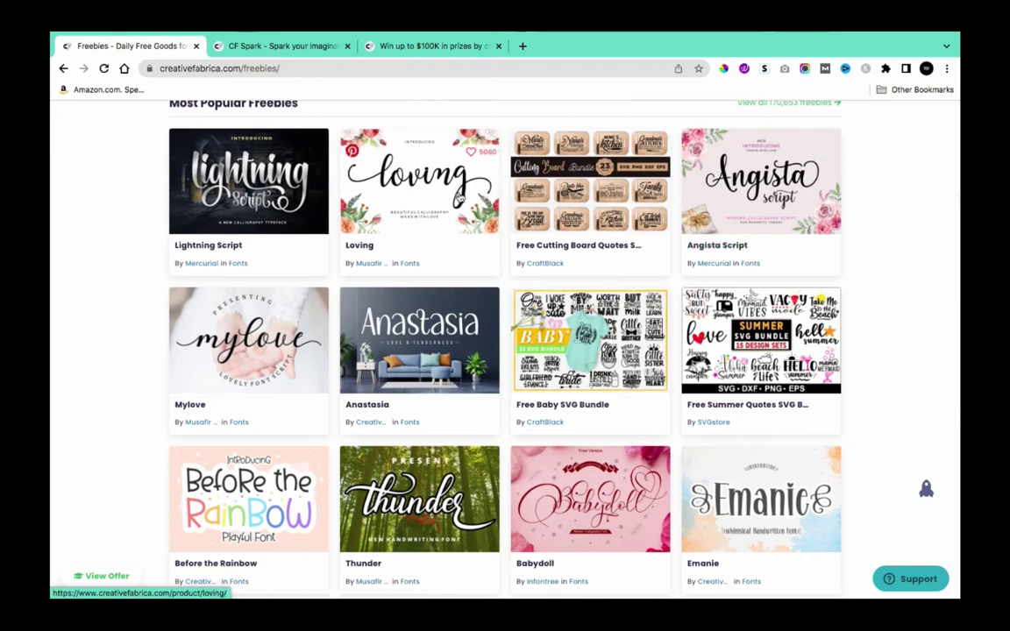
click(458, 199)
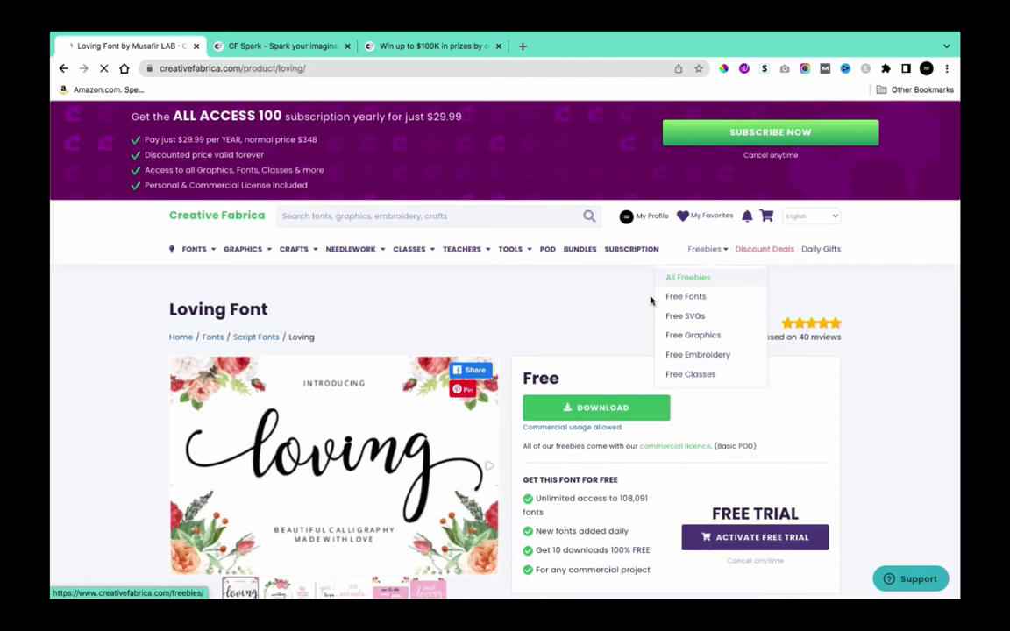
scroll(648, 305, down, 3)
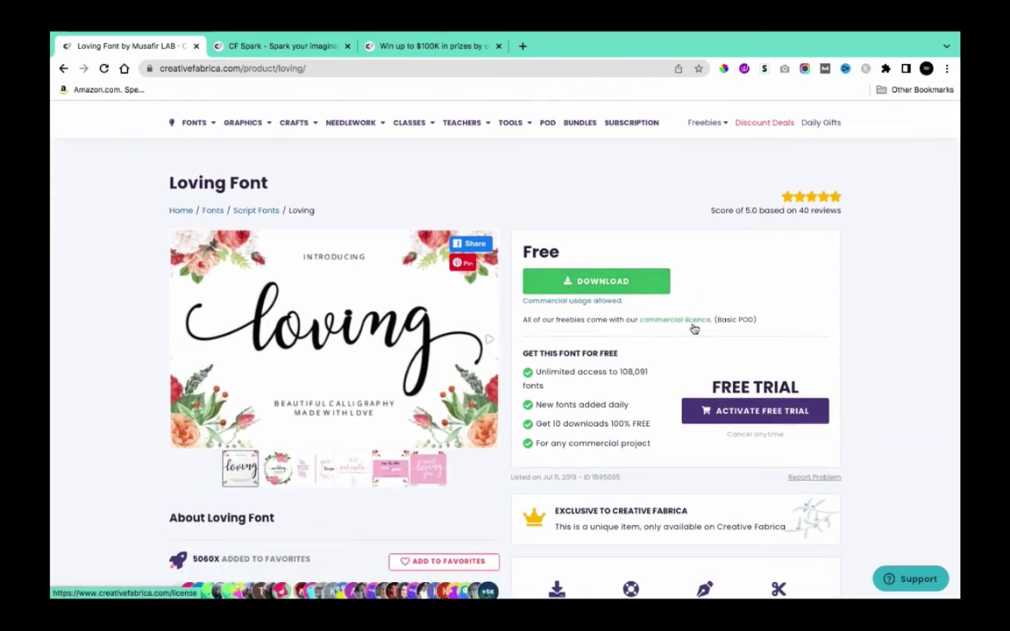
- Look through the Daily Gifts free fonts and graphics, then return to Online Classes
click(63, 70)
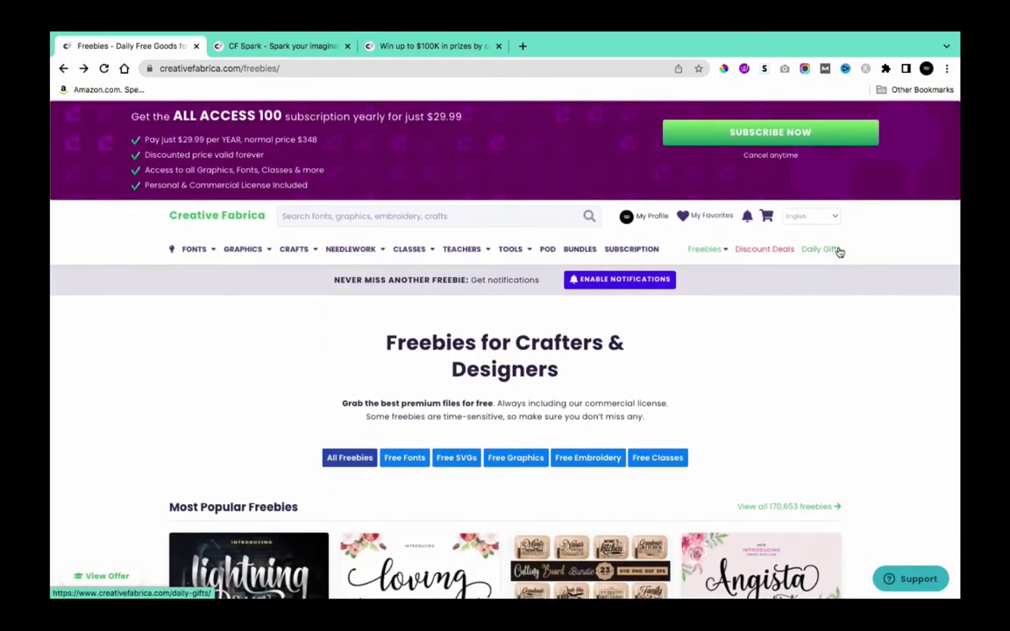
click(820, 249)
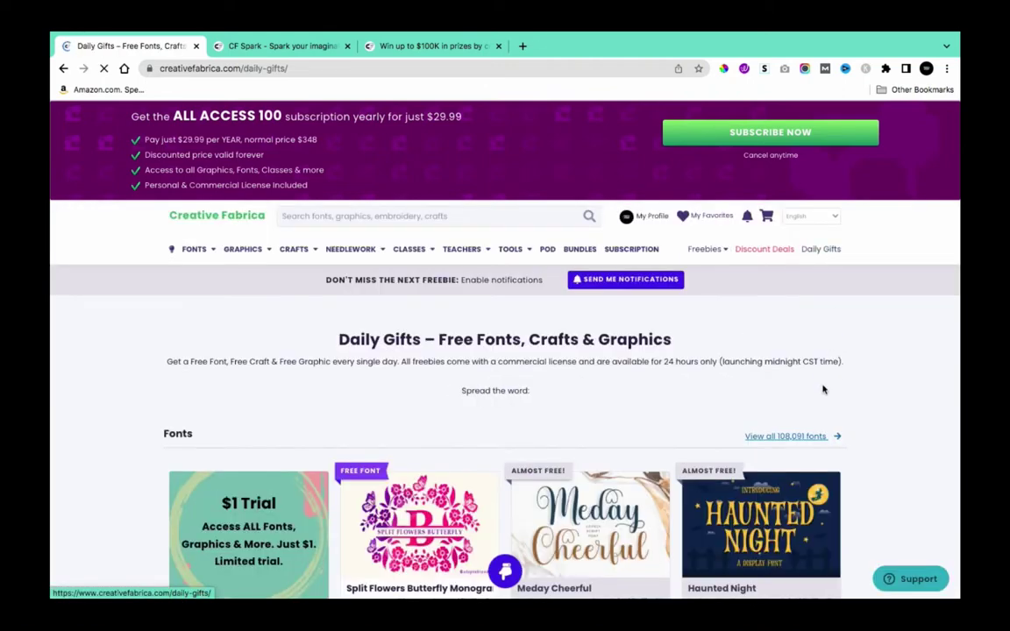
scroll(824, 389, down, 3)
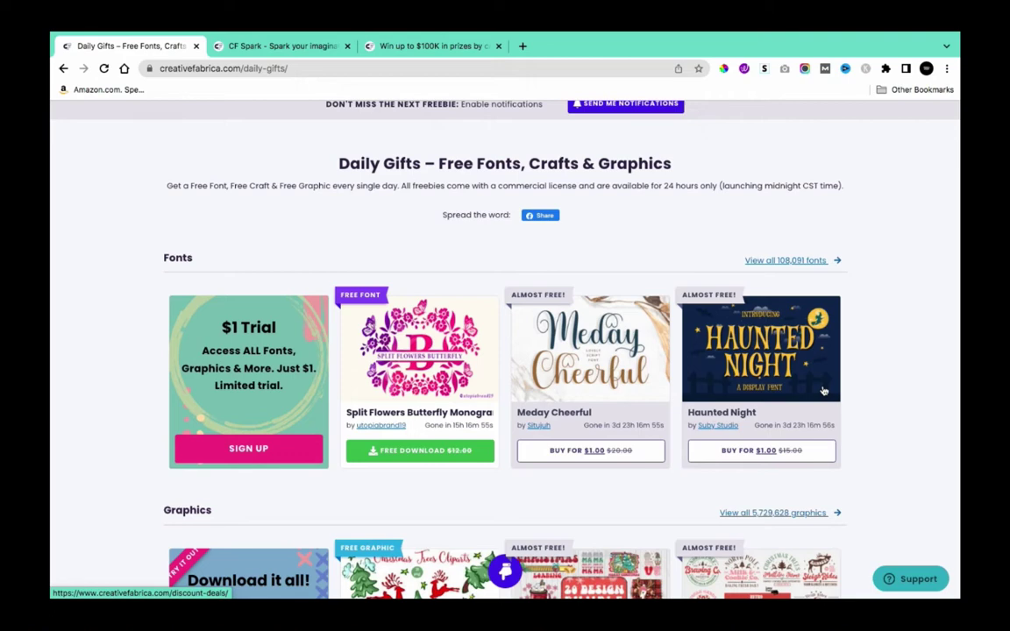
scroll(825, 391, down, 3)
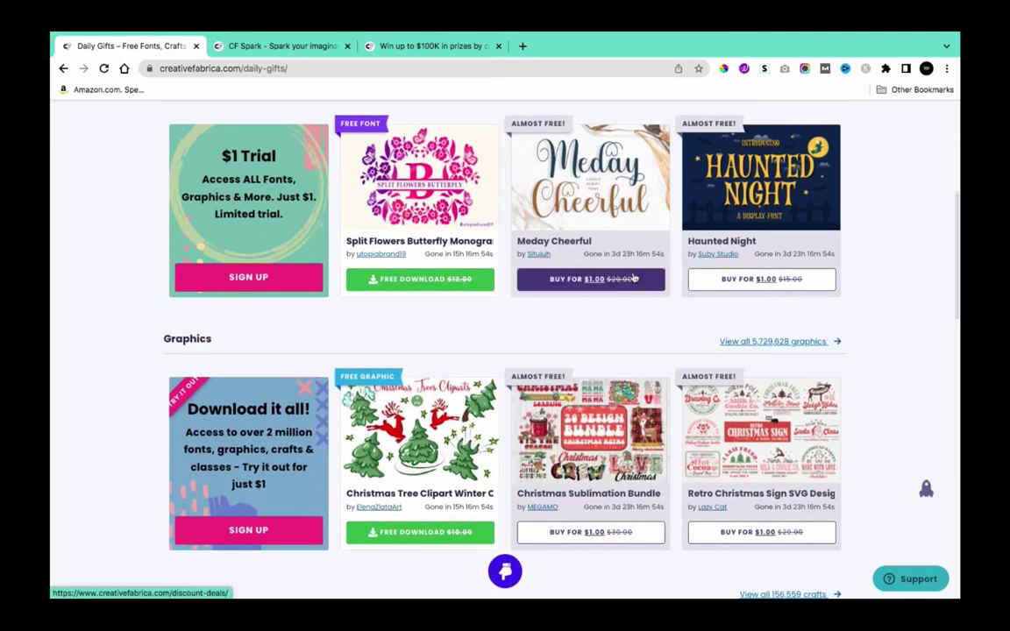
scroll(614, 368, up, 6)
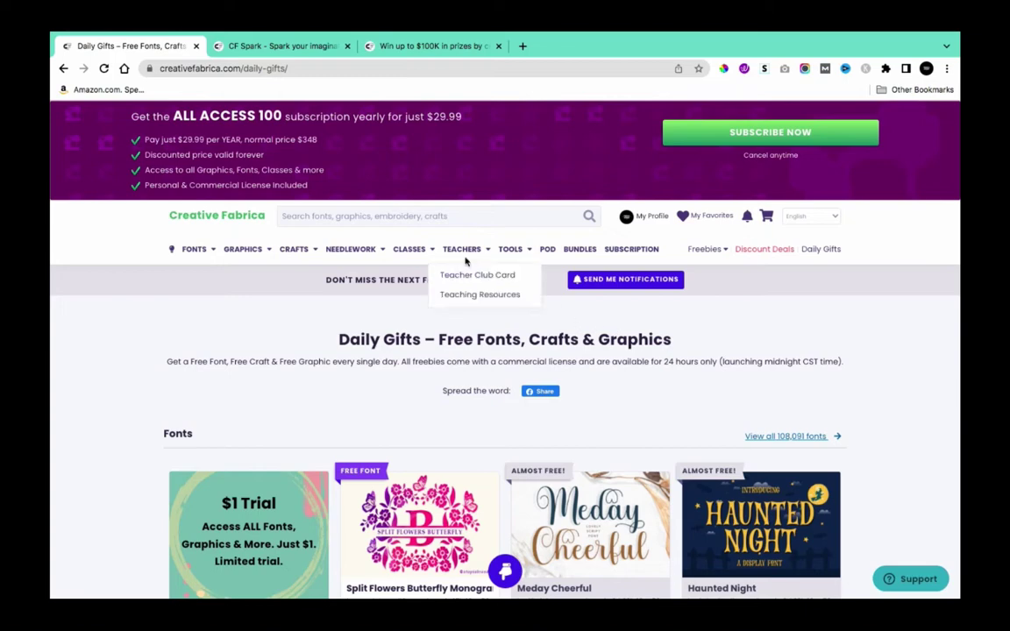
click(463, 254)
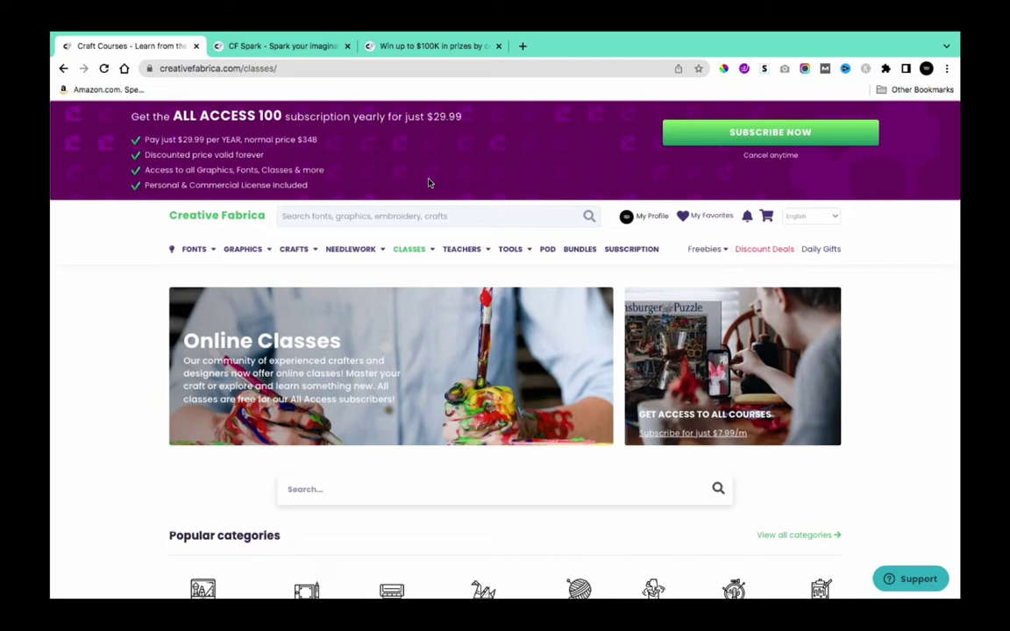
- Switch to the CF Spark tab showing the earlier pirate and unicorn images
key(ctrl+Tab)
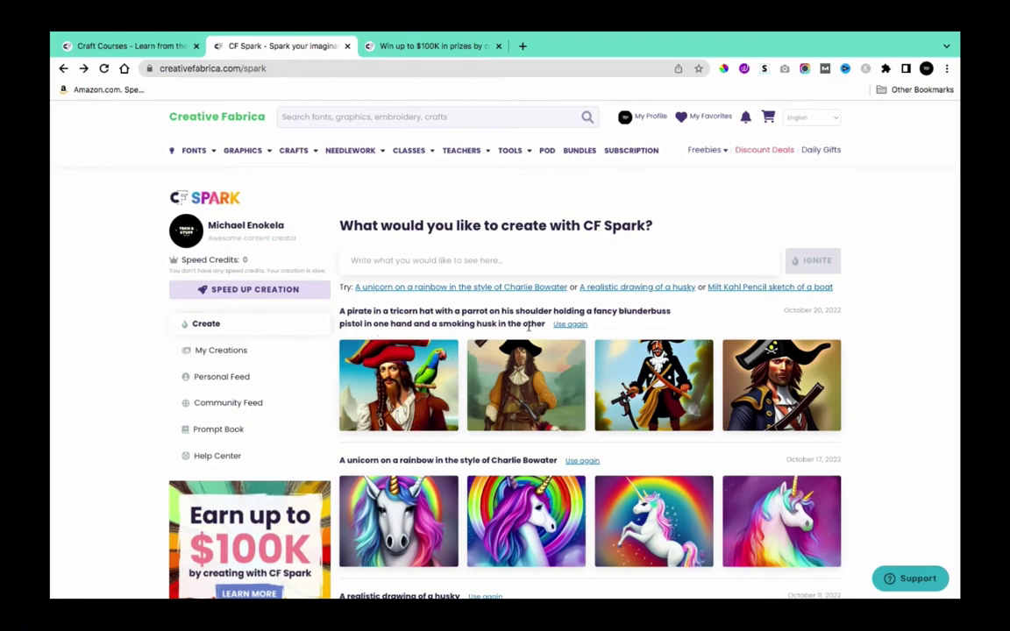
mouse_move(653, 385)
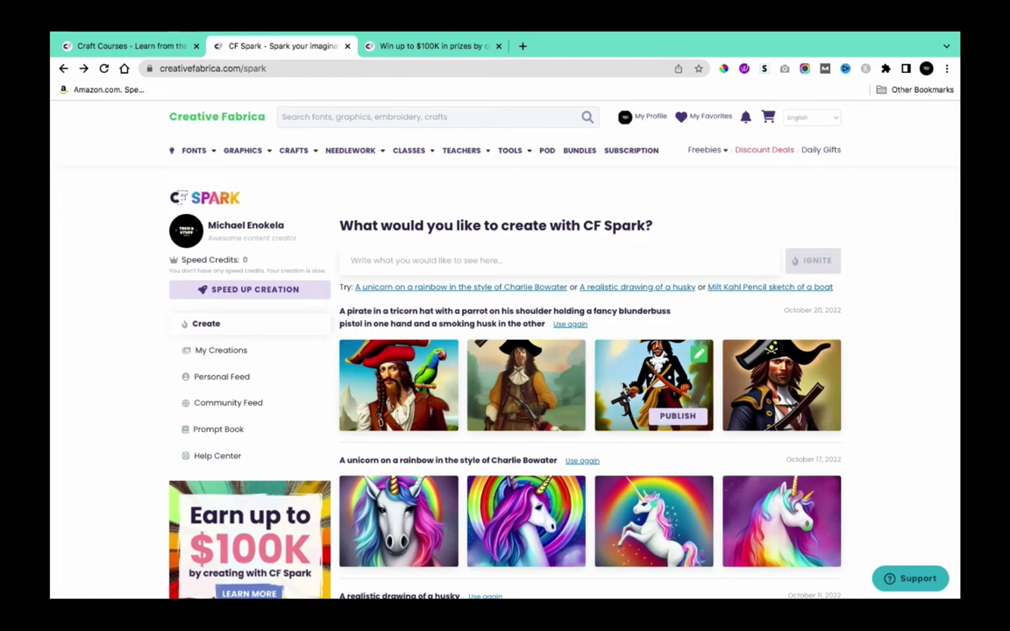
- Ignite the smiling-woman portrait prompt for four images, then view the $100K contest article
scroll(491, 385, down, 3)
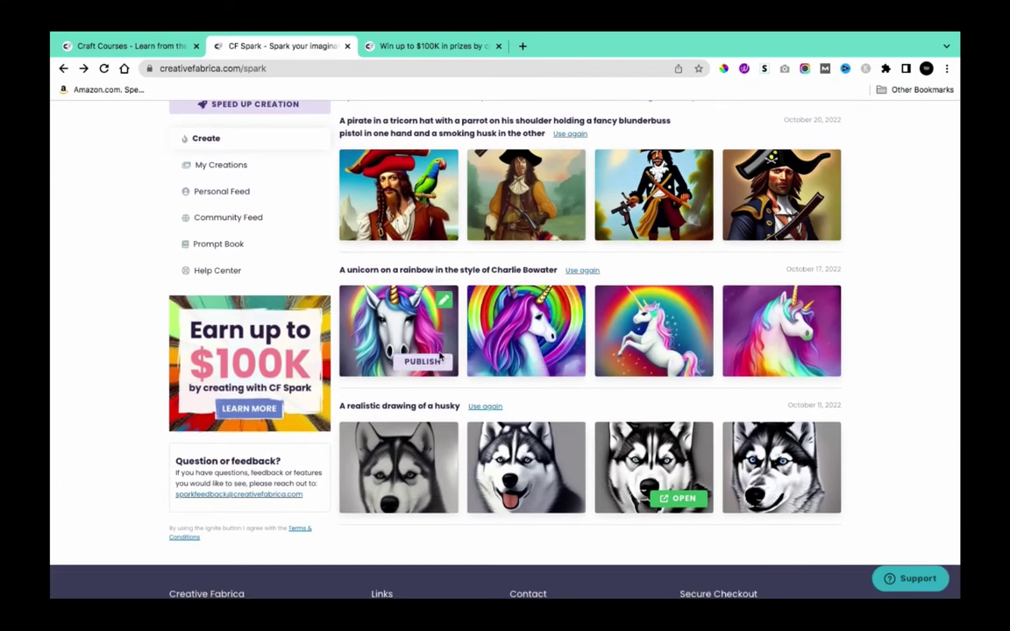
mouse_move(653, 520)
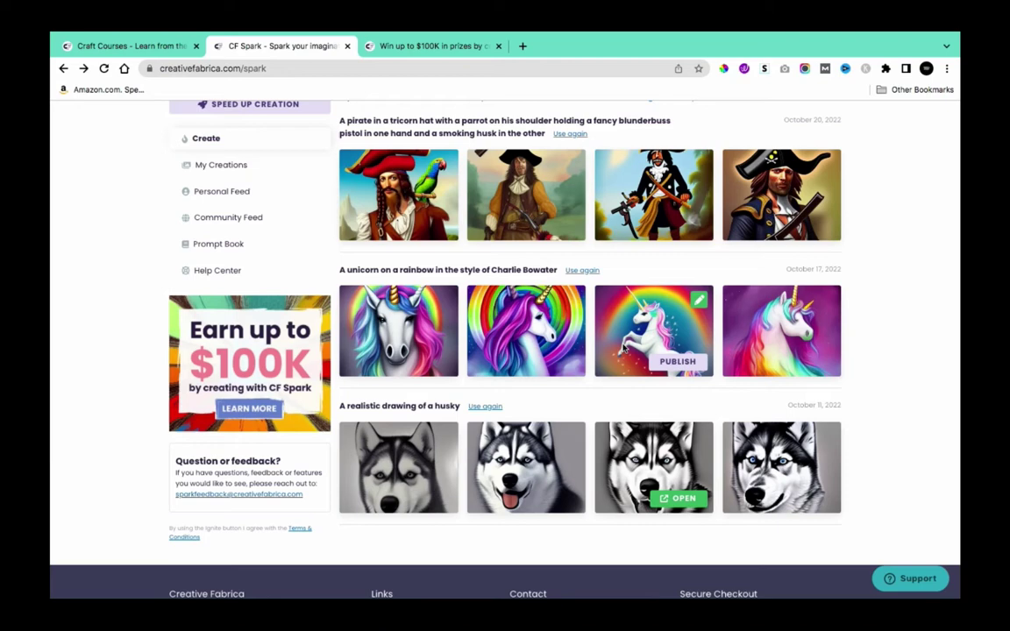
scroll(526, 350, up, 3)
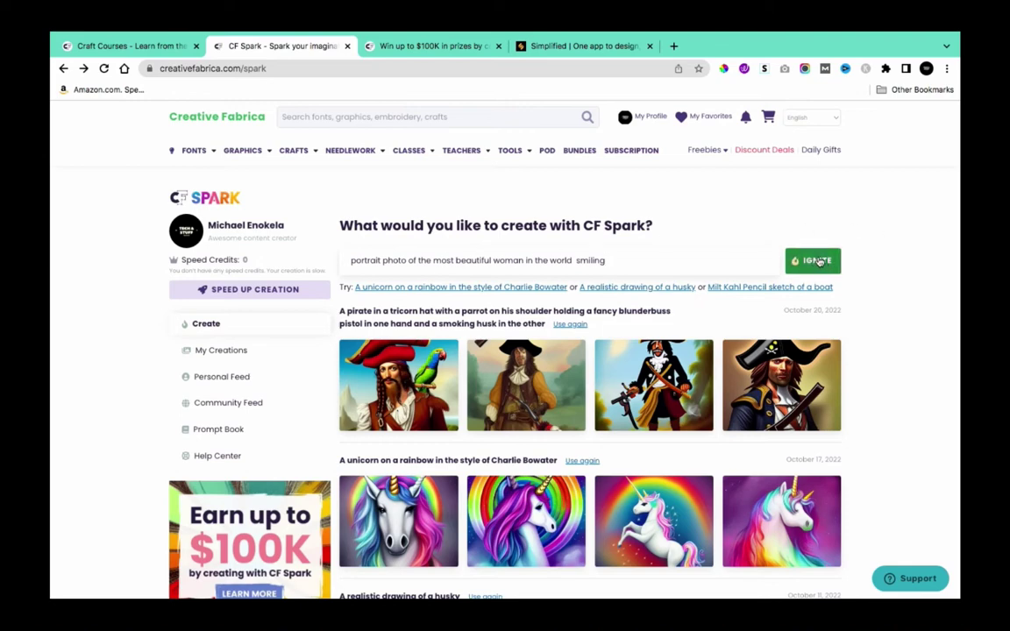
click(821, 261)
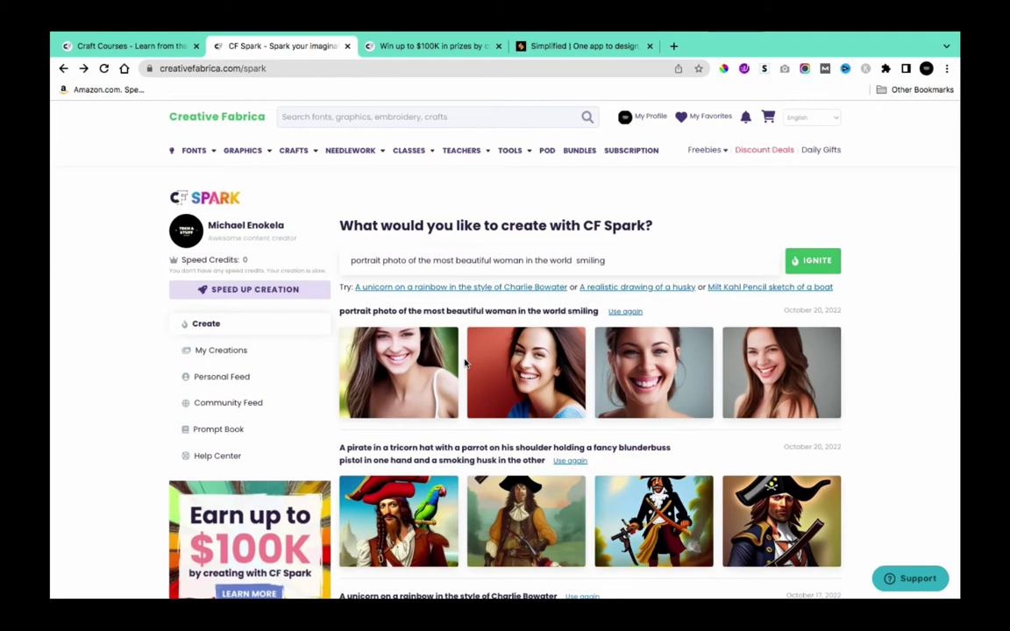
click(364, 49)
mouse_move(461, 249)
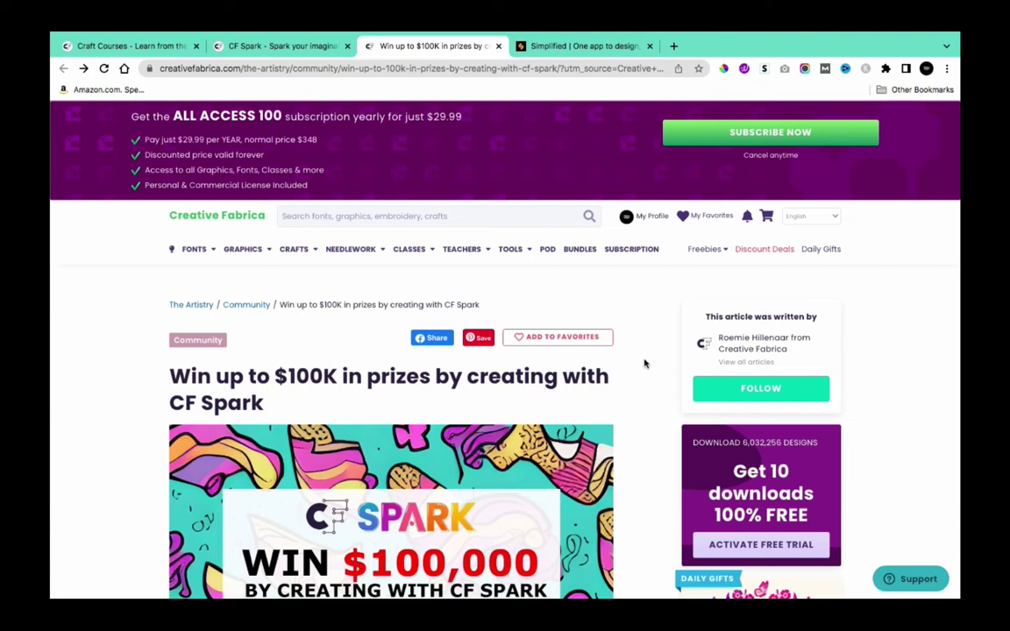
scroll(575, 421, down, 3)
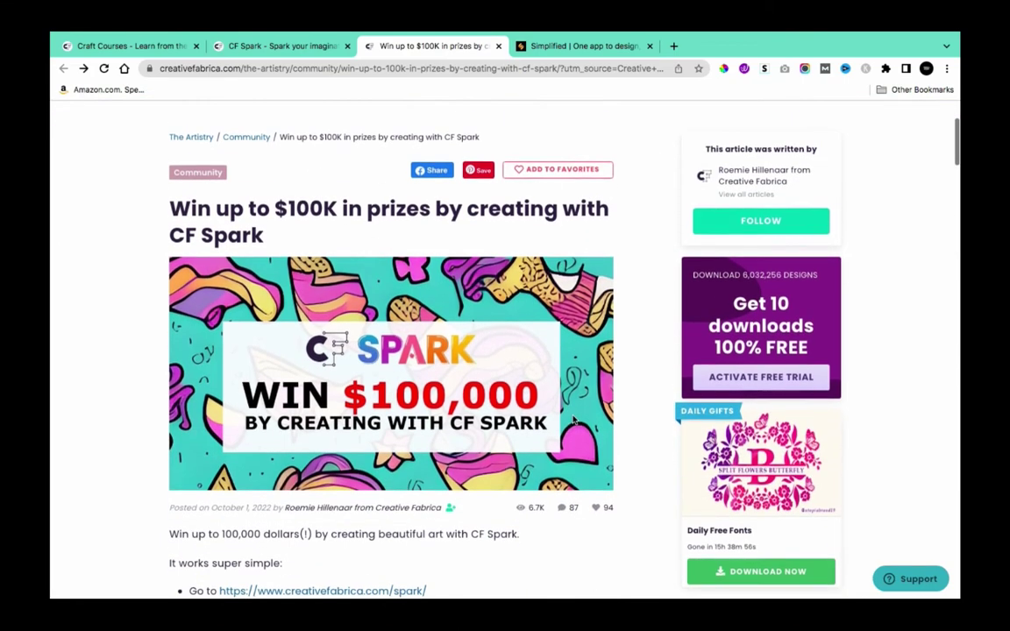
scroll(574, 421, down, 2)
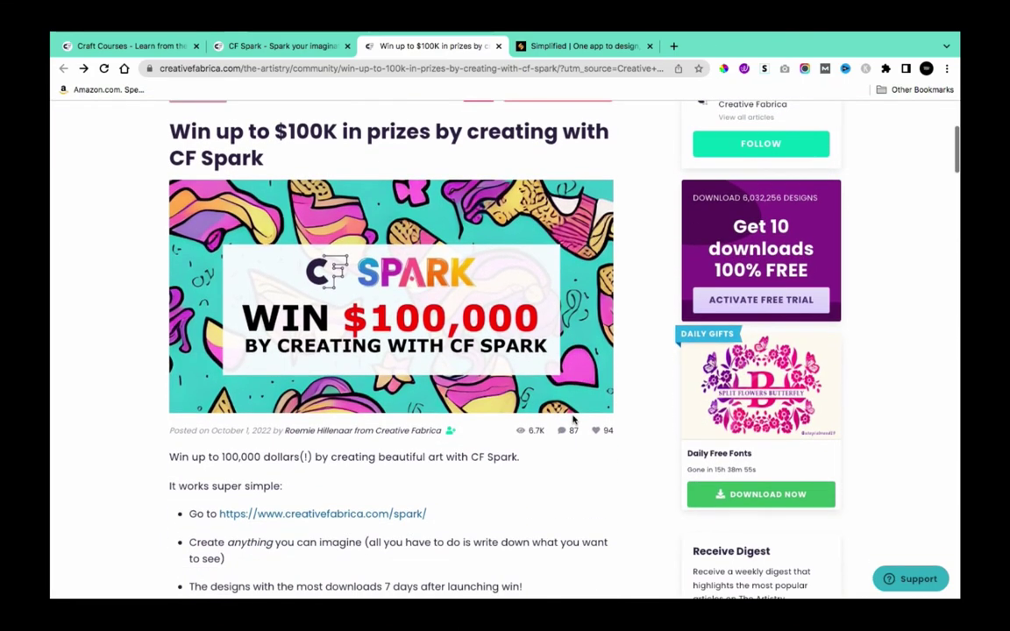
click(263, 48)
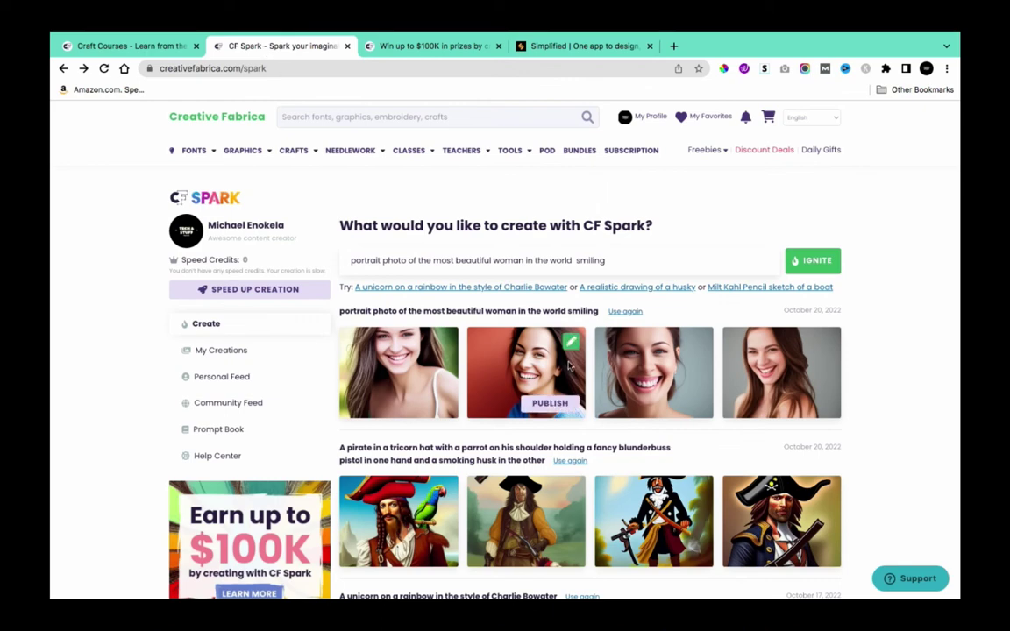
click(431, 45)
scroll(447, 333, up, 2)
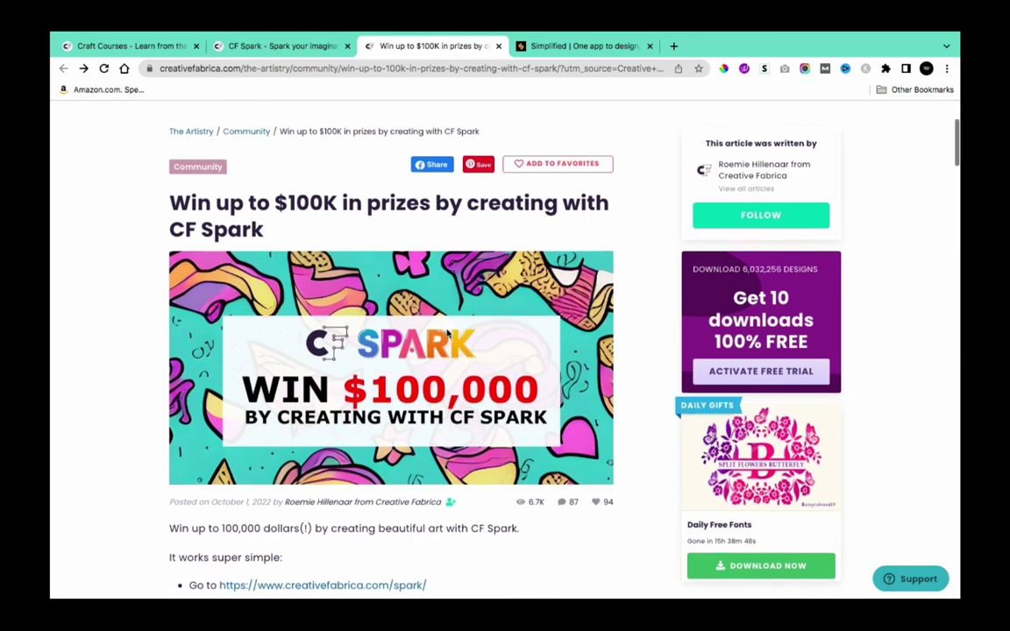
scroll(421, 298, down, 3)
scroll(393, 267, down, 2)
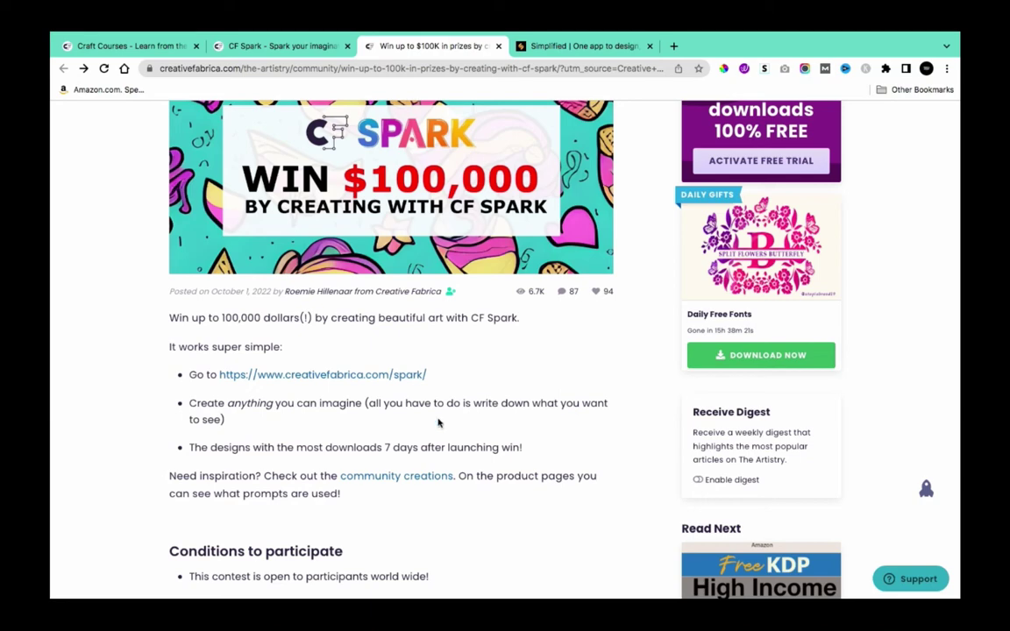
scroll(495, 434, down, 4)
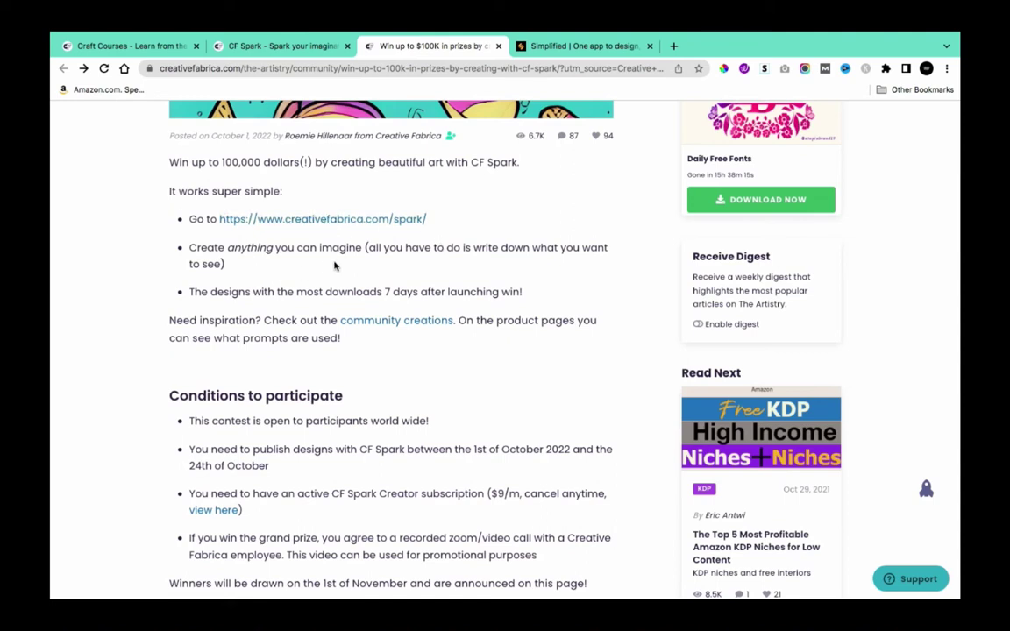
scroll(333, 266, down, 2)
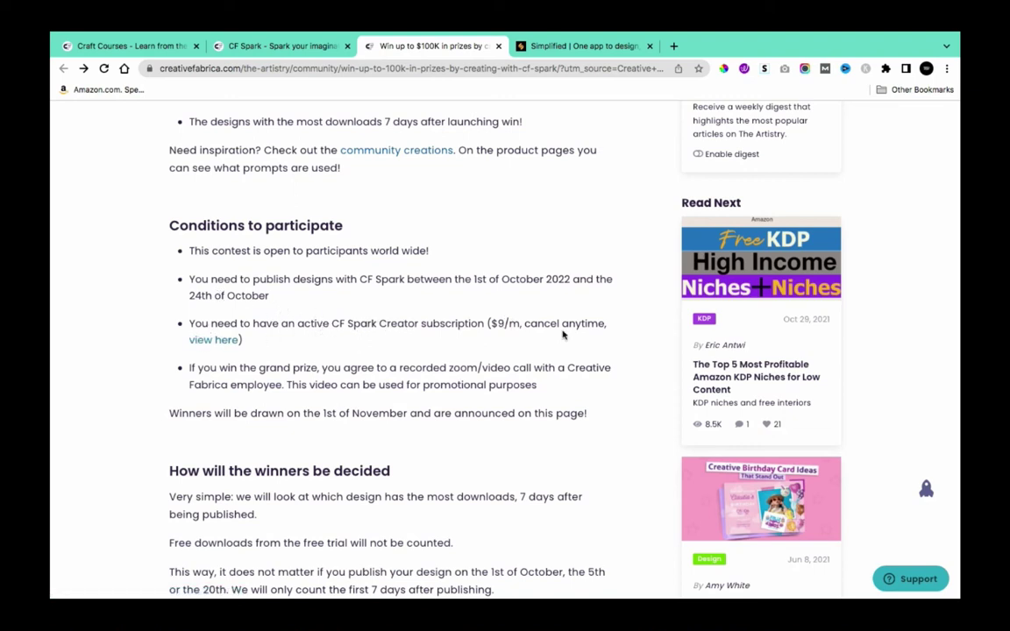
scroll(434, 357, down, 1)
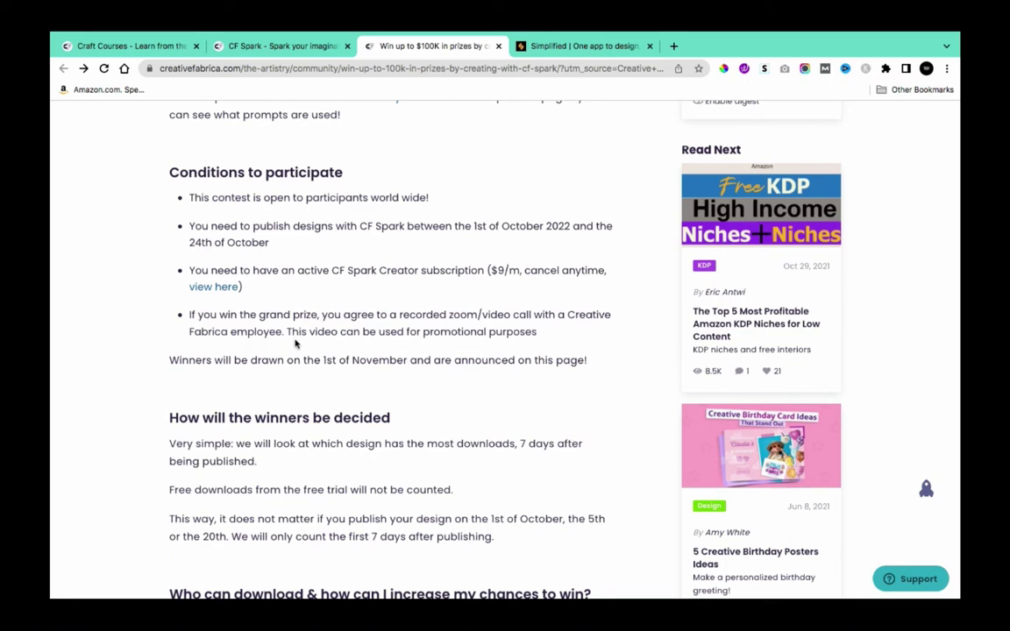
scroll(296, 344, up, 20)
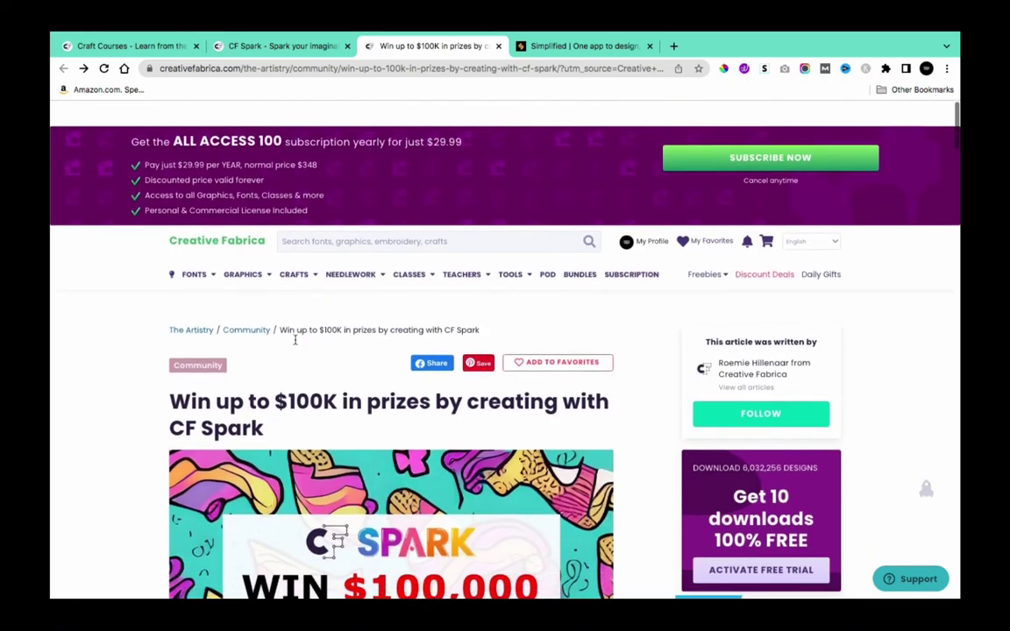